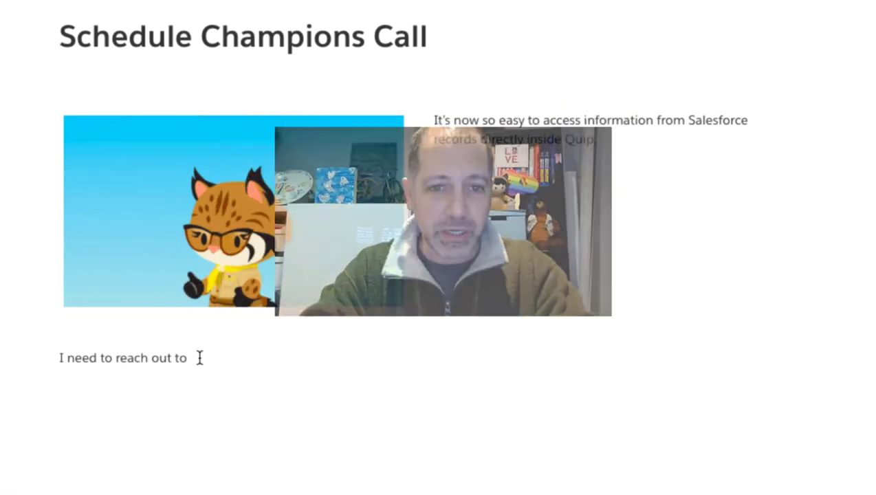
# Step: Place the caret at the end of the line 'I need to reach out to'
pyautogui.click(200, 358)
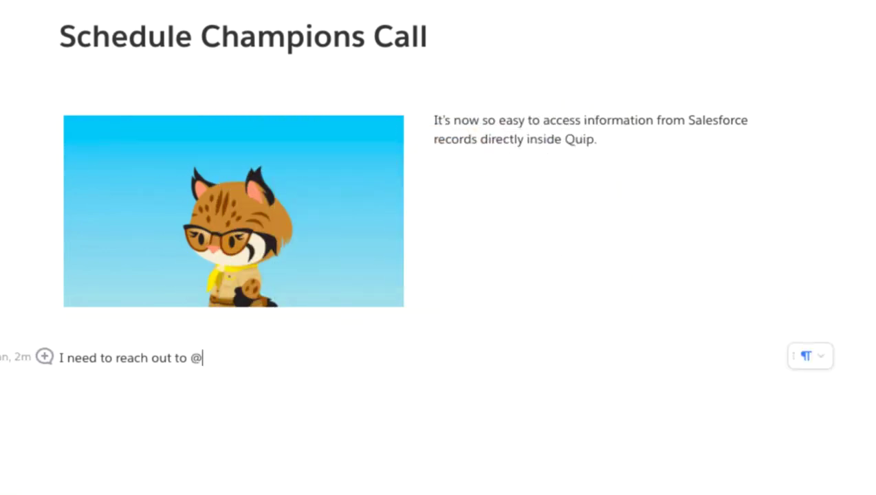
# Step: Insert a mention of the champion's Salesforce contact record from the Connected Orgs results, showing the full name
pyautogui.write('@justice')
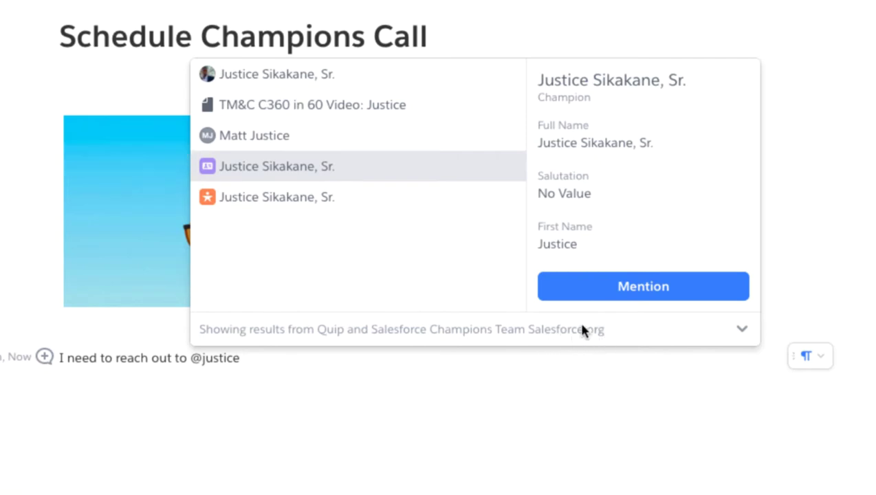
pyautogui.click(741, 333)
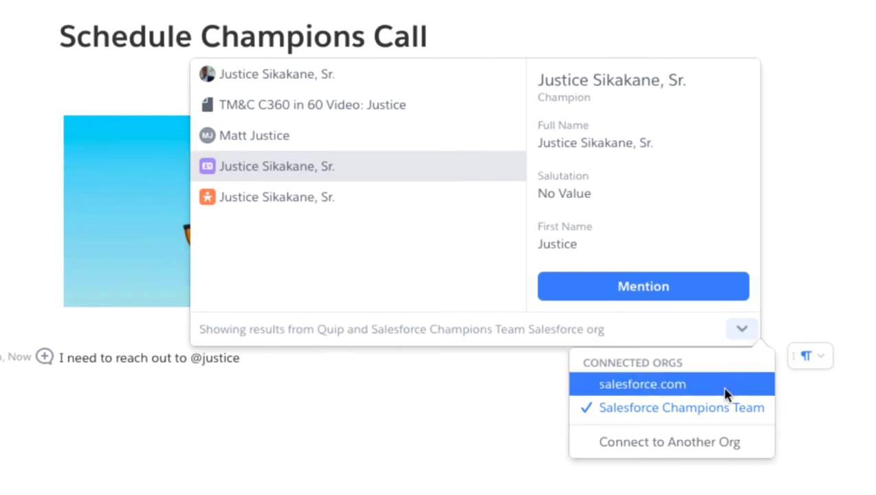
pyautogui.click(580, 294)
pyautogui.click(249, 401)
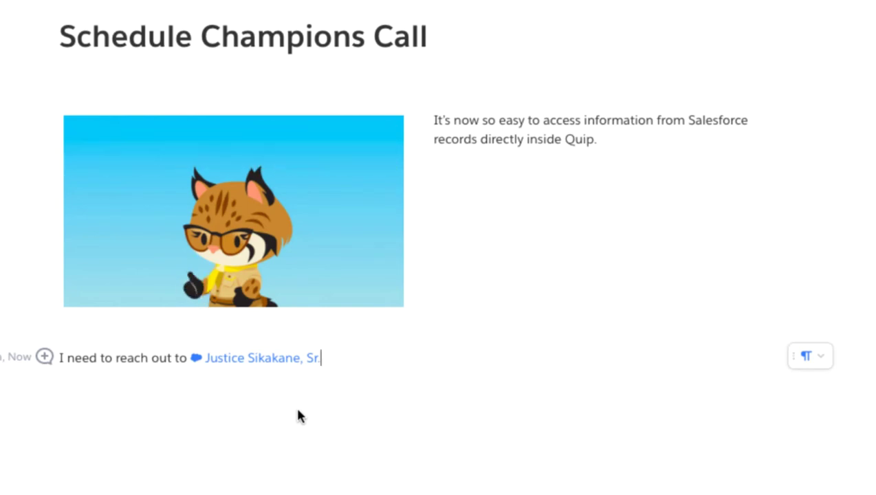
# Step: Copy the contact mention and paste a second copy after a comma
pyautogui.moveTo(273, 367)
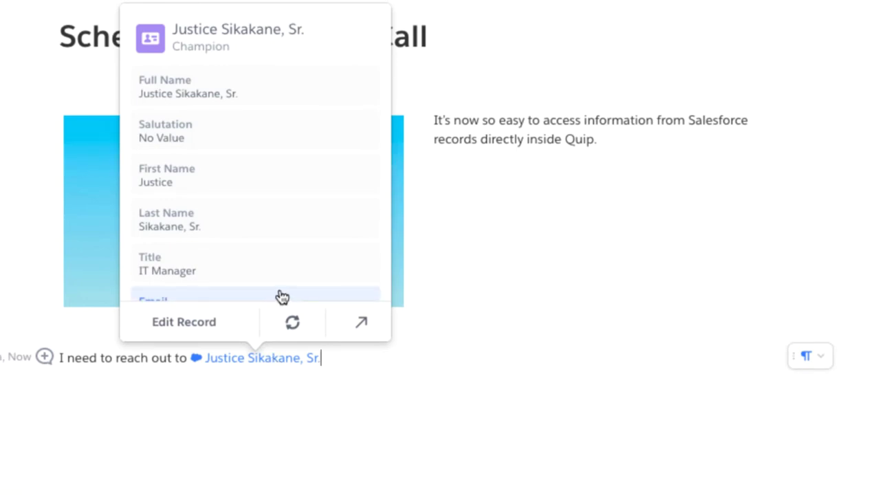
pyautogui.scroll(-2, 303, 295)
pyautogui.scroll(1, 282, 300)
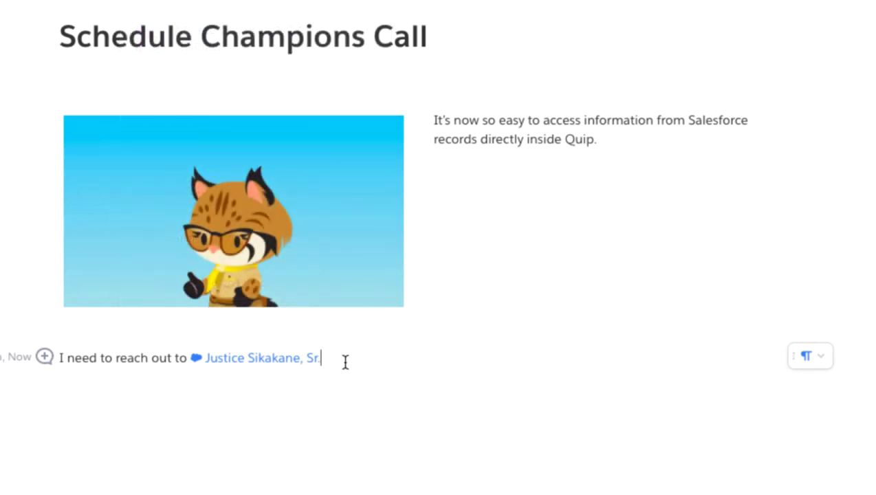
pyautogui.hotkey('shift', 'Left')
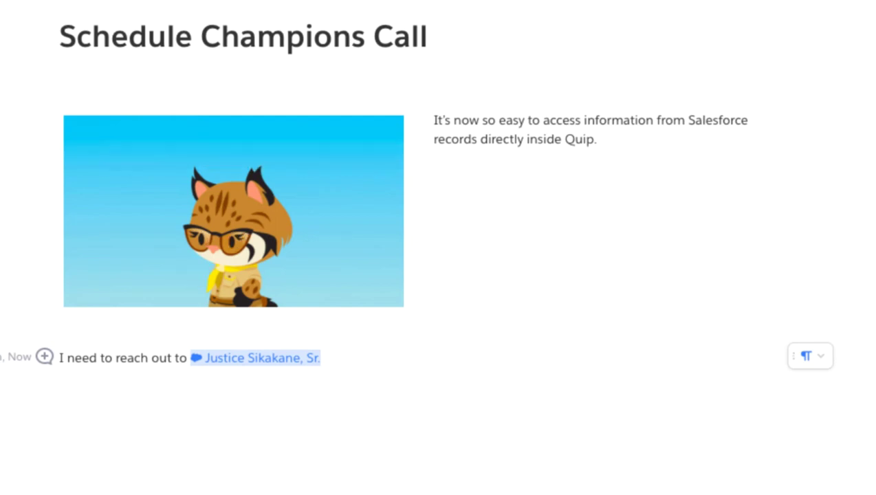
pyautogui.hotkey('ctrl', 'c')
pyautogui.press('Right')
pyautogui.write(',')
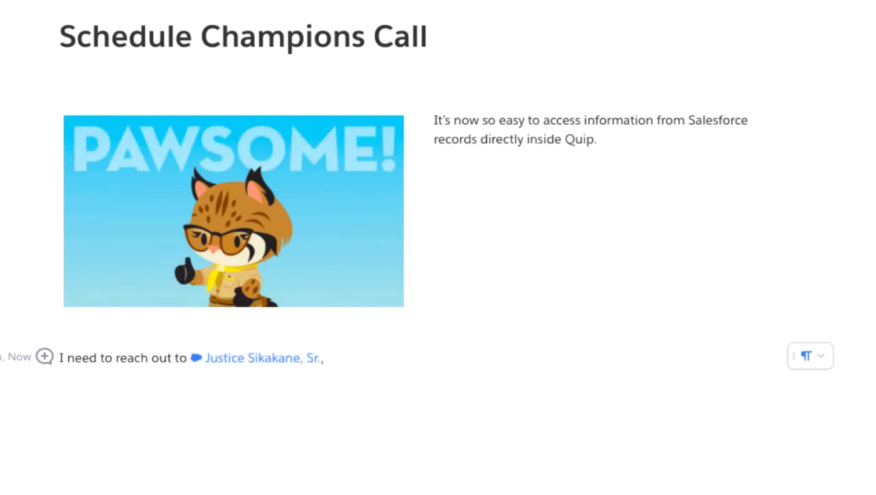
pyautogui.hotkey('ctrl', 'v')
# Step: Make the second mention display the contact's title, IT Manager
pyautogui.moveTo(348, 358)
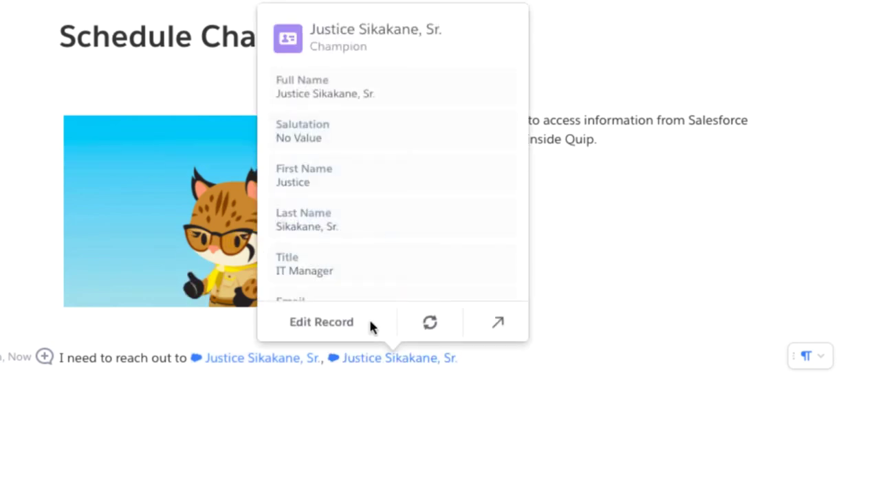
pyautogui.scroll(-2, 397, 196)
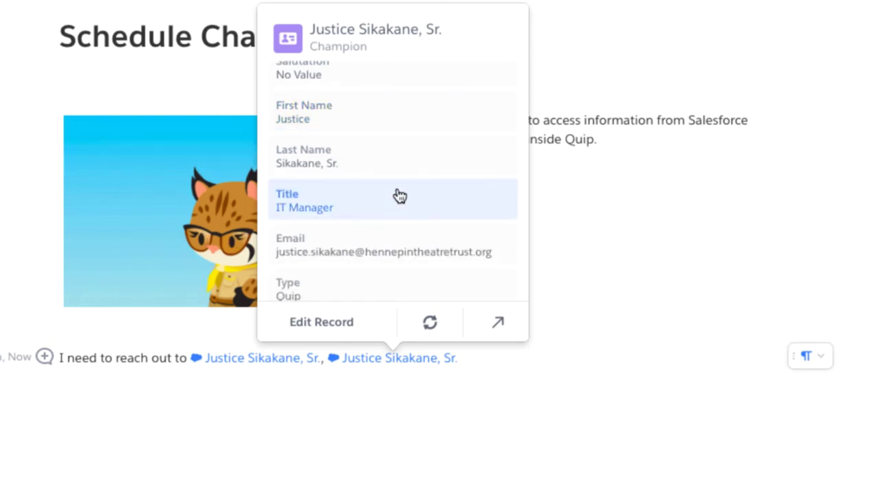
pyautogui.scroll(-2, 398, 158)
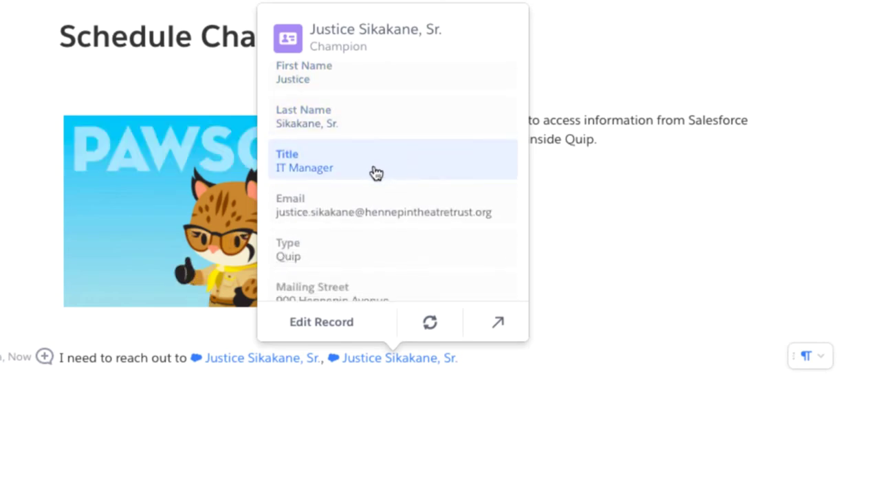
pyautogui.click(378, 172)
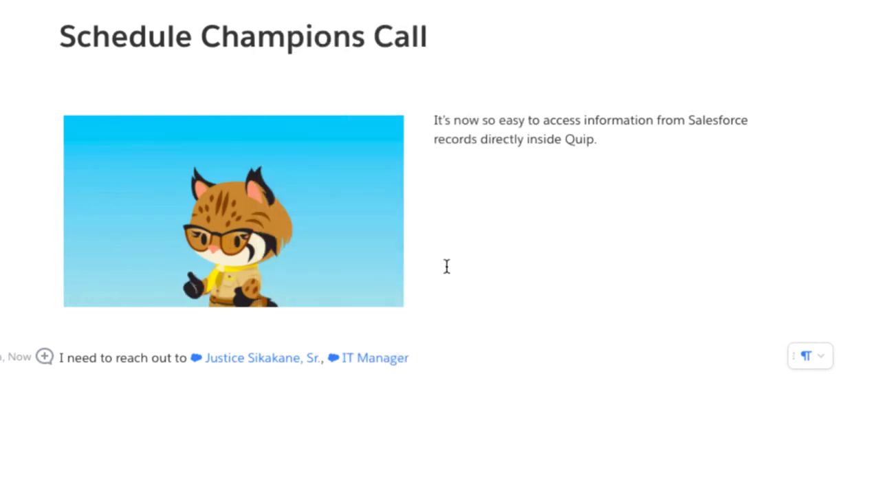
# Step: Add 'at' and a third mention showing the account Hennepin Theatre Trust, ending with a period
pyautogui.write('at')
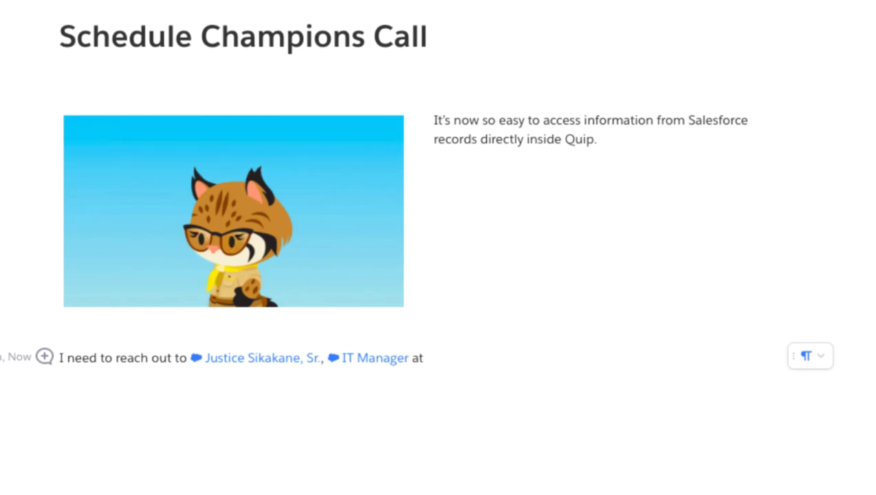
pyautogui.hotkey('ctrl', 'v')
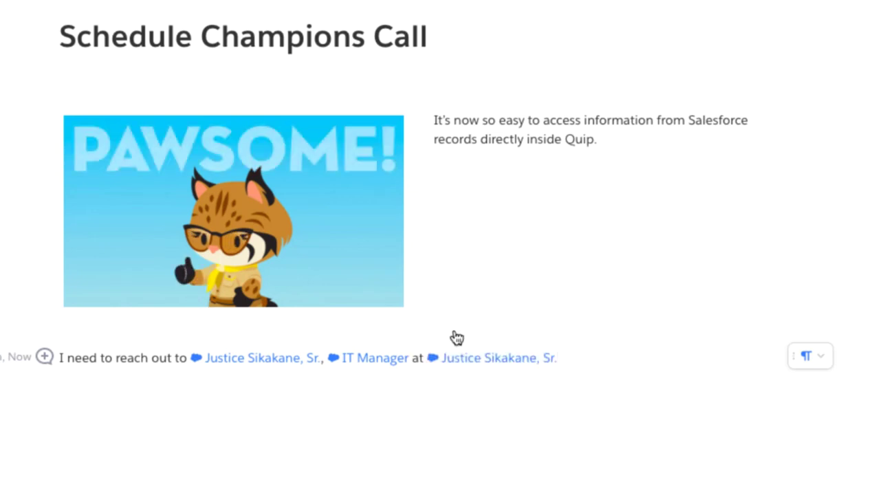
pyautogui.click(474, 368)
pyautogui.scroll(-3, 462, 251)
pyautogui.scroll(-5, 463, 250)
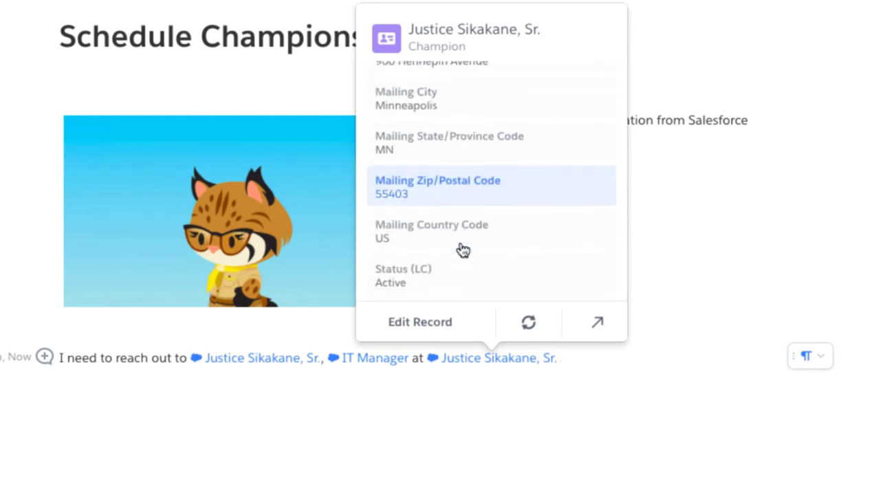
pyautogui.scroll(-1, 463, 251)
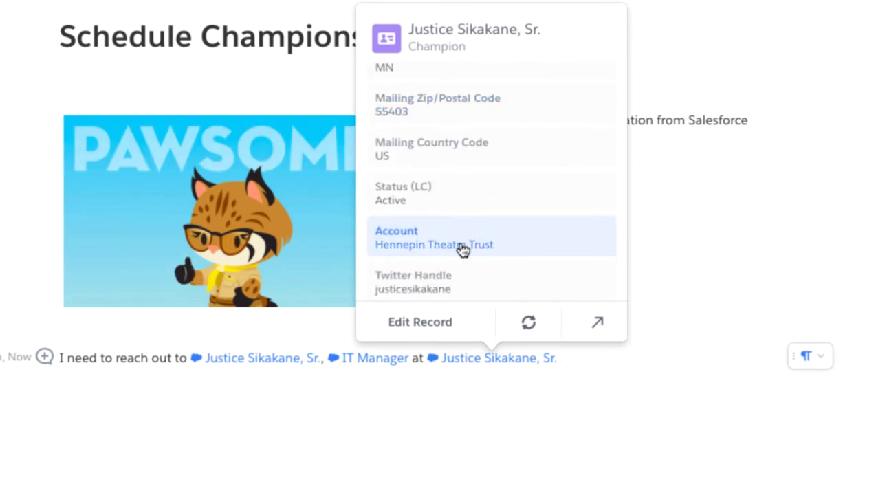
pyautogui.click(462, 248)
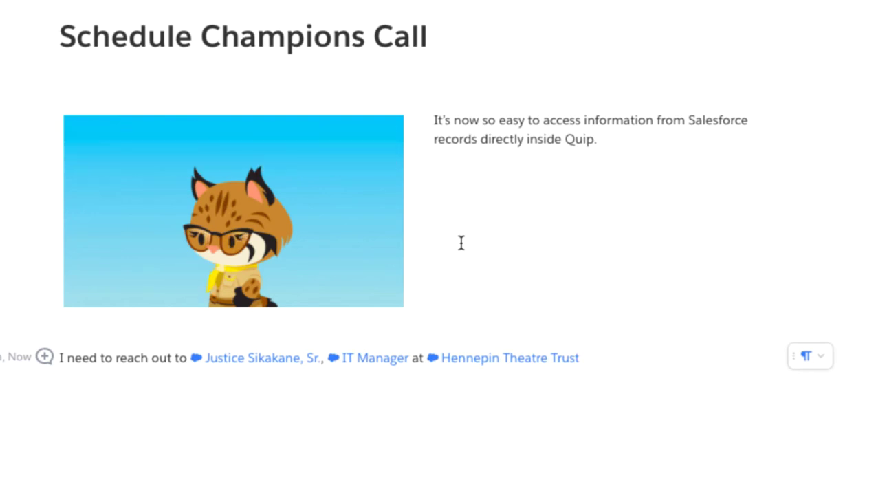
pyautogui.write('.')
# Step: Add 'Or tweet to him at' plus a contact mention showing the Twitter handle, then a period
pyautogui.write('Or tweet to him at @Jus')
pyautogui.press('Return')
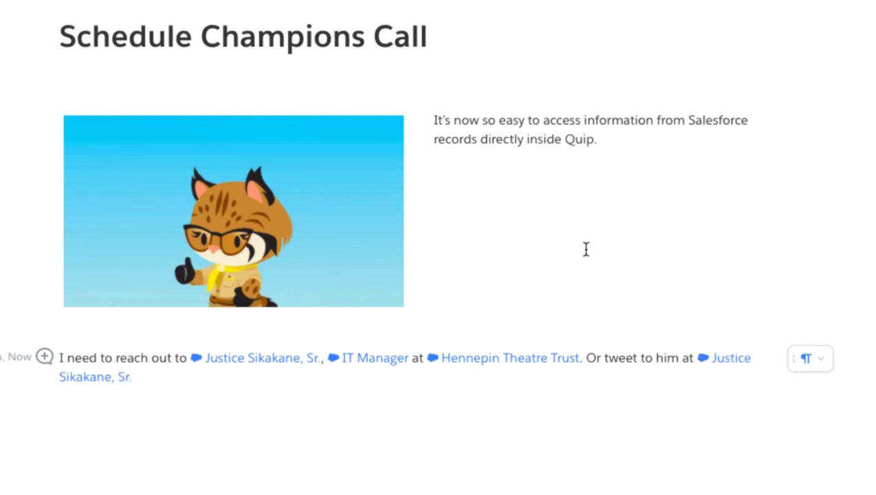
pyautogui.click(733, 363)
pyautogui.scroll(-6, 466, 254)
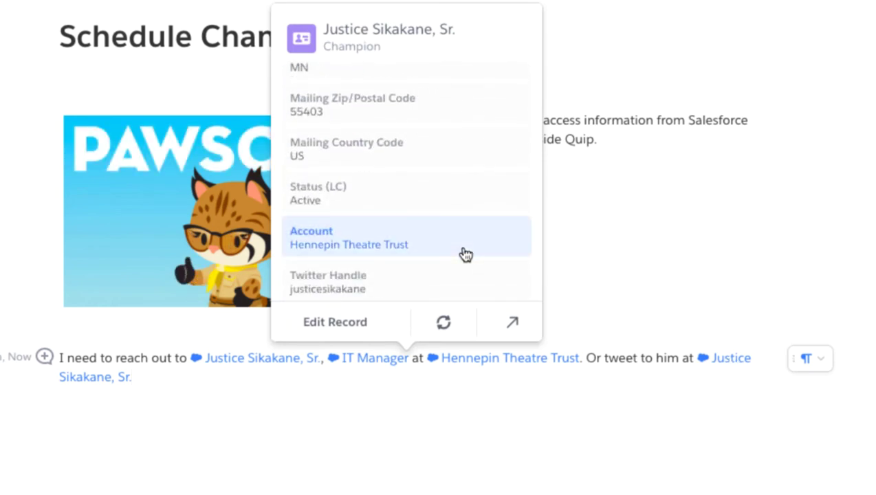
pyautogui.click(386, 293)
pyautogui.write('.')
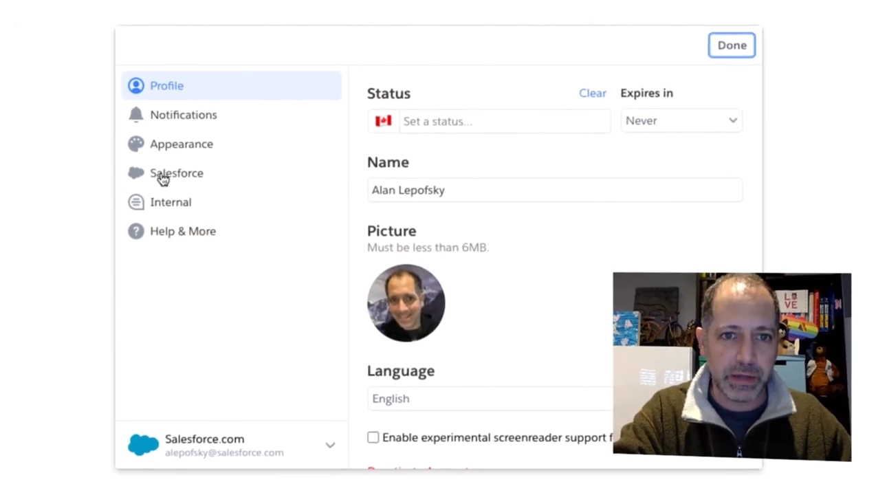
# Step: Review the two connected Salesforce orgs in settings, then close settings with Done
pyautogui.click(163, 181)
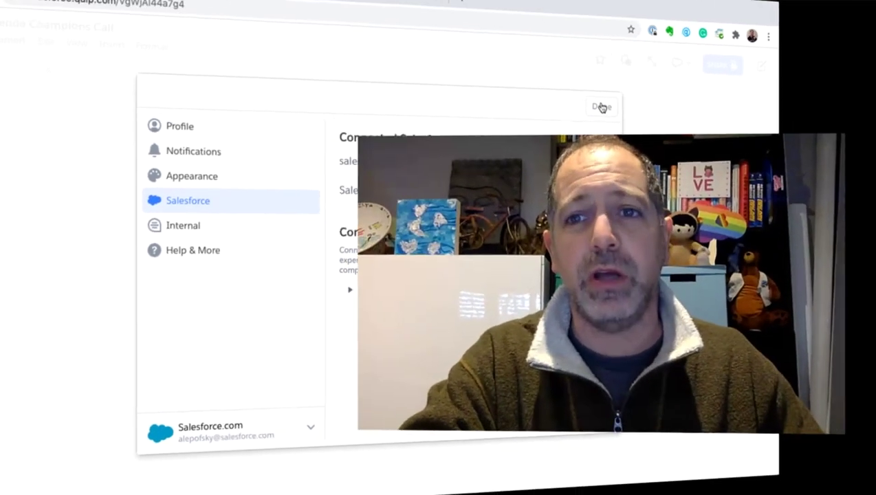
pyautogui.click(605, 106)
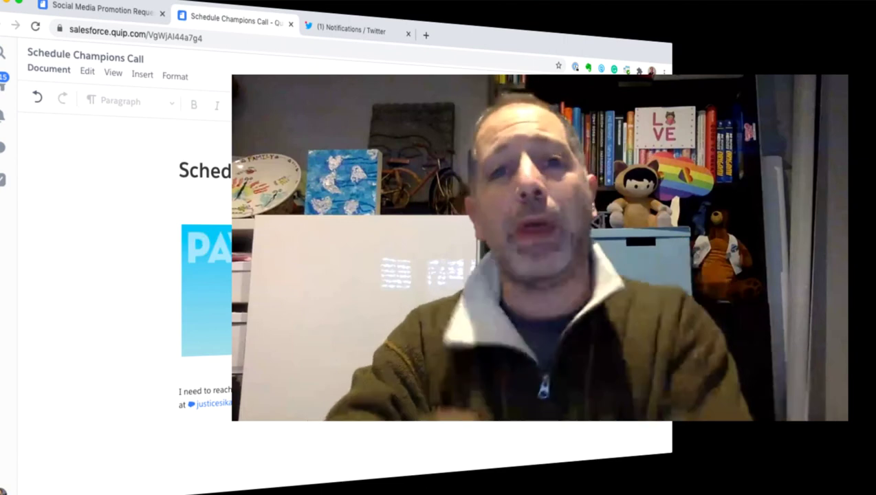